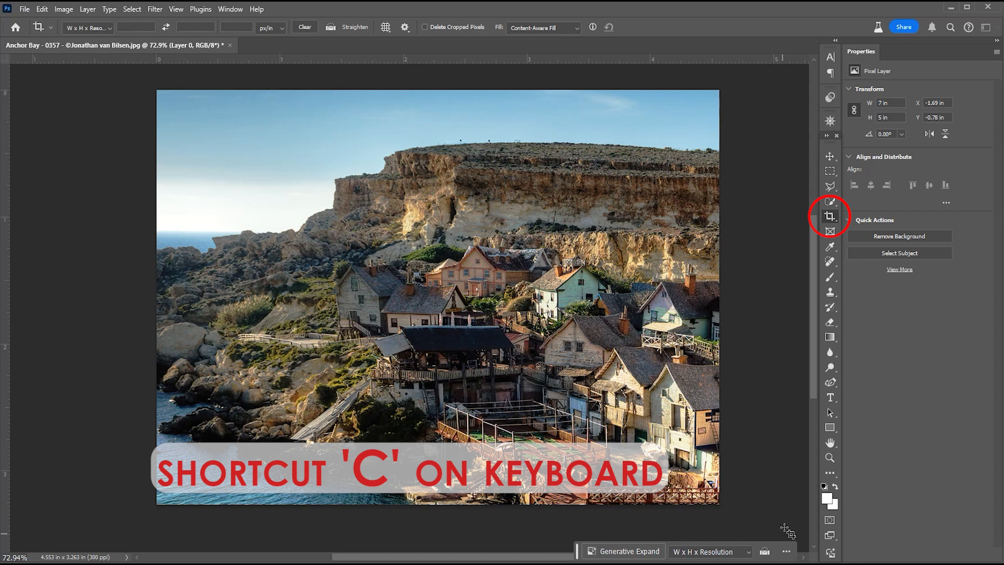
# Set the crop constraint to Ratio with a width of 7 and a height of 5
pyautogui.click(647, 207)
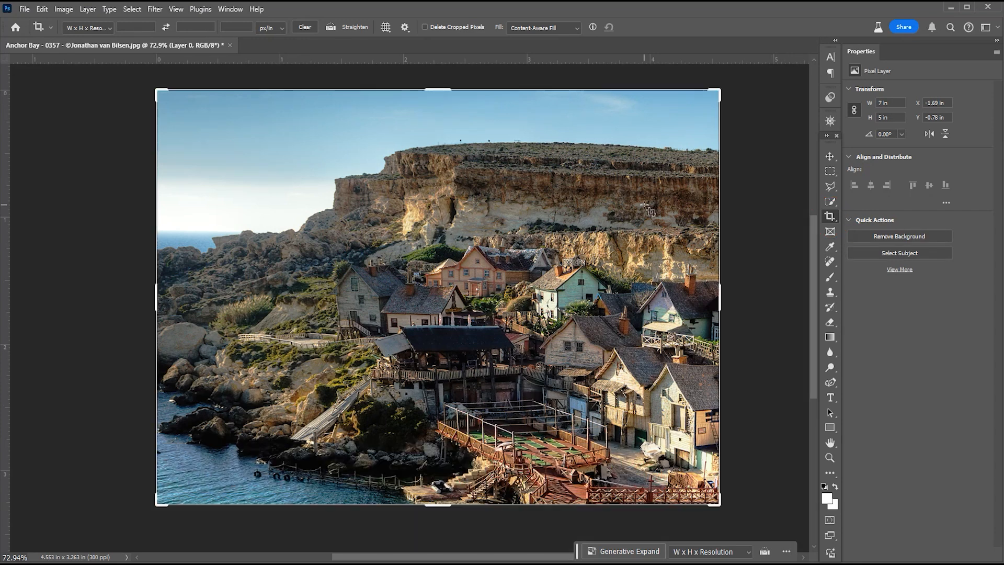
pyautogui.click(86, 28)
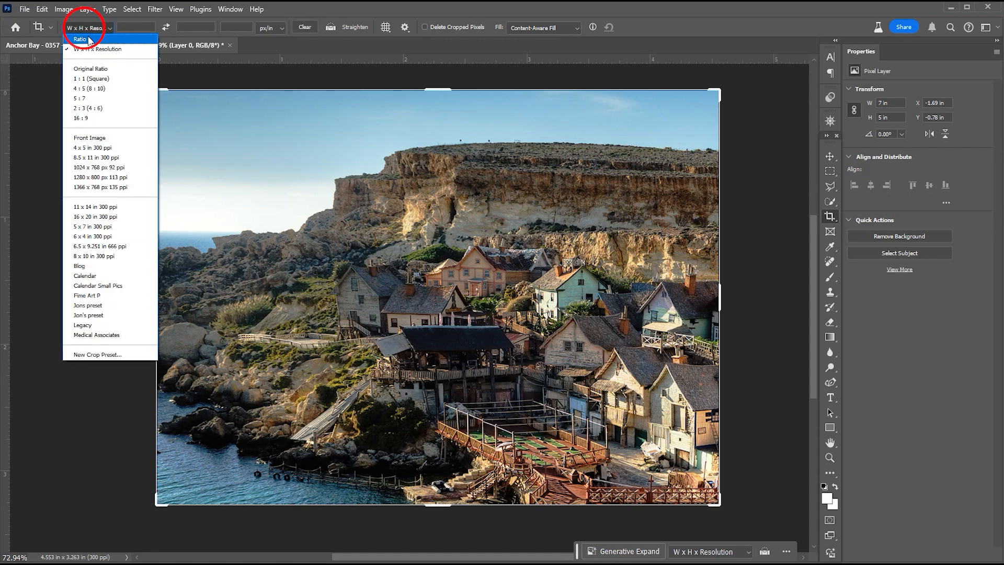
pyautogui.click(89, 41)
pyautogui.moveTo(129, 25); pyautogui.dragTo(110, 21)
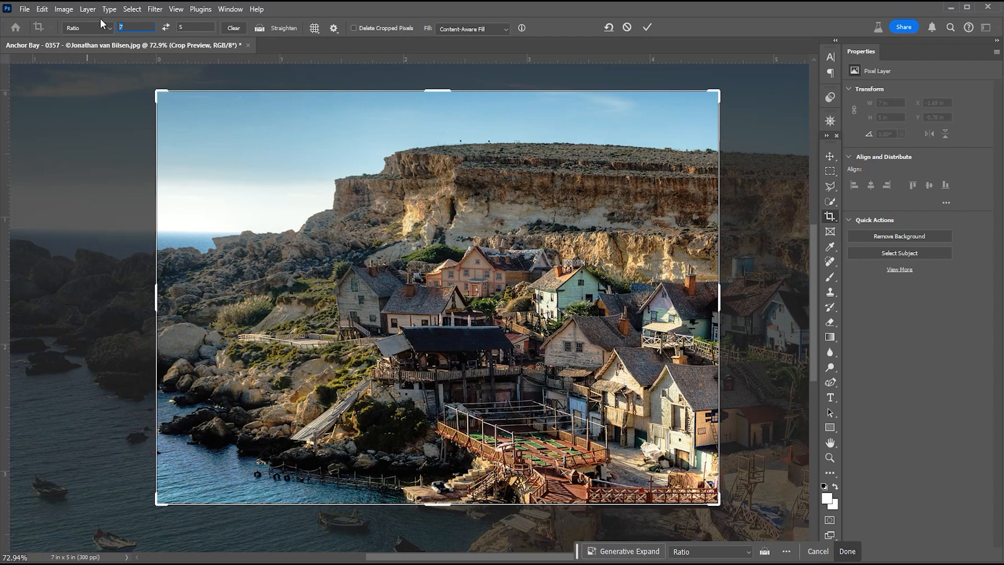
# Swap the crop frame's orientation back and forth, leave it in landscape, and apply the 7:5 crop
pyautogui.click(166, 27)
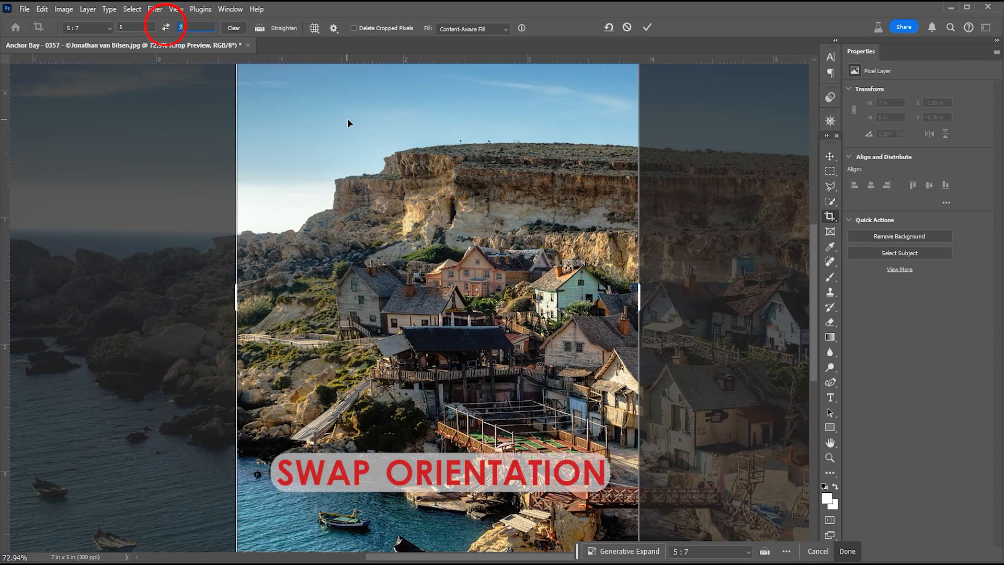
pyautogui.click(167, 28)
pyautogui.click(166, 28)
pyautogui.click(166, 28)
pyautogui.click(166, 27)
pyautogui.click(166, 27)
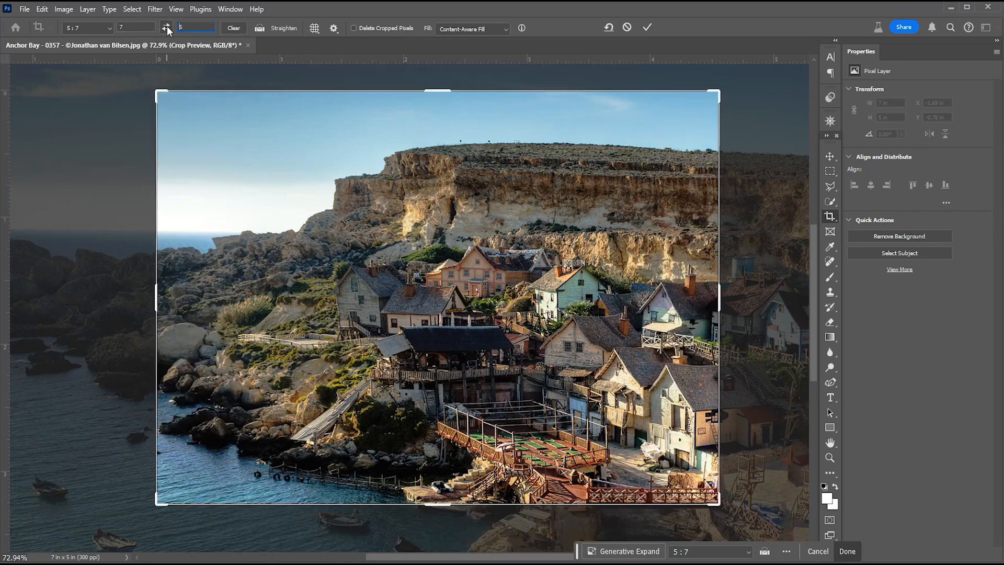
pyautogui.click(649, 27)
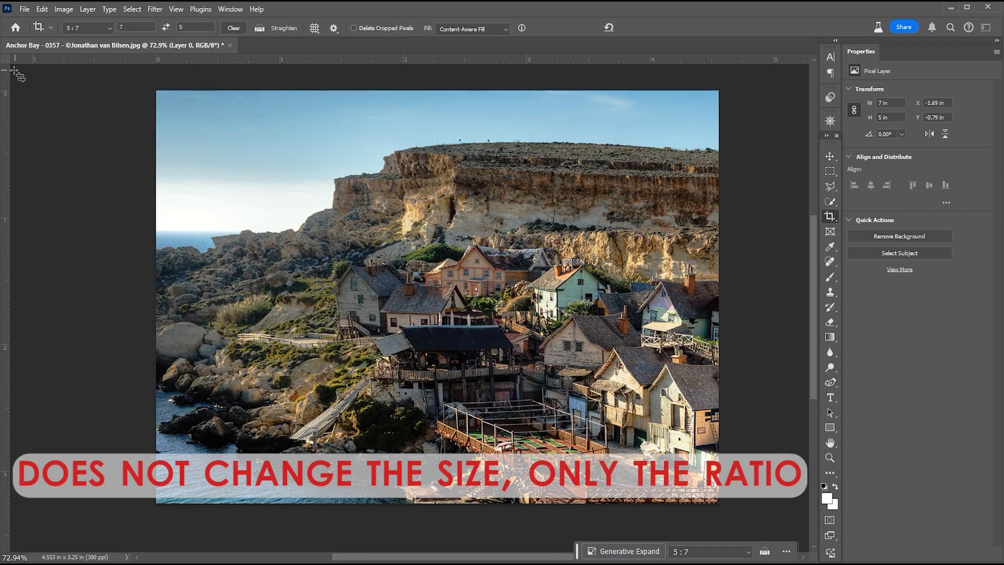
# Check the dimensions of the ratio-cropped picture in the Image Size dialog
pyautogui.click(73, 10)
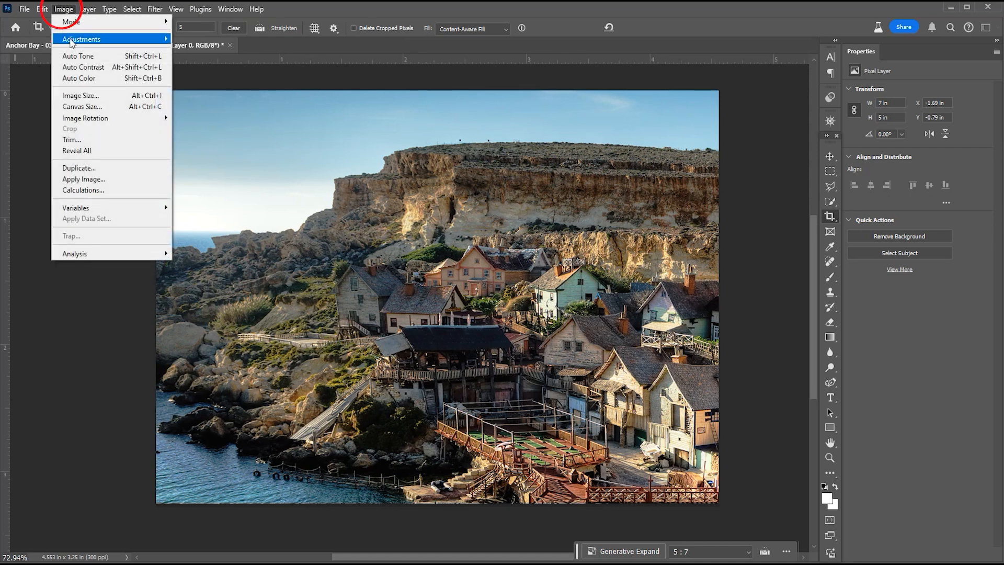
pyautogui.click(86, 97)
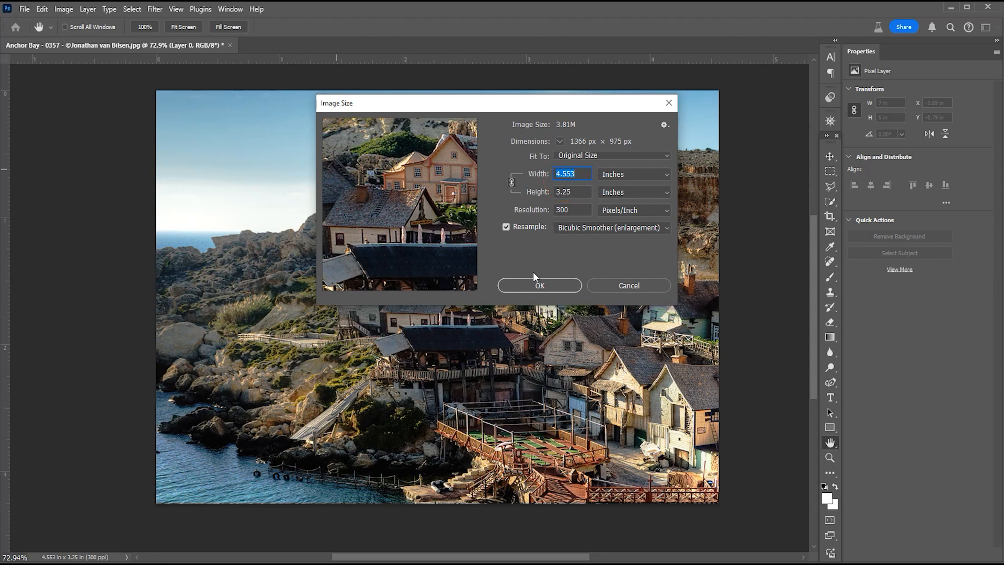
pyautogui.click(538, 286)
pyautogui.press('c')
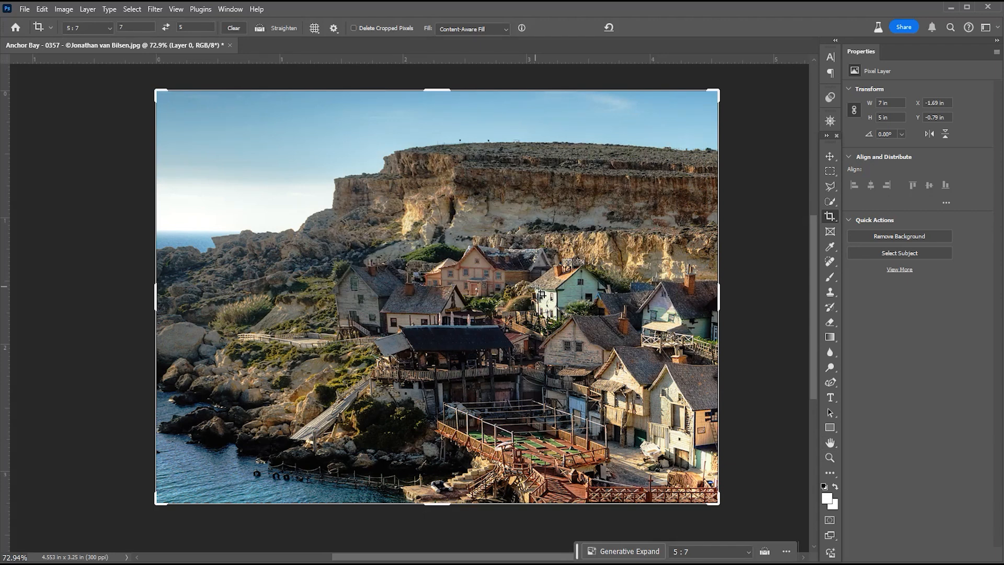
pyautogui.press('Escape')
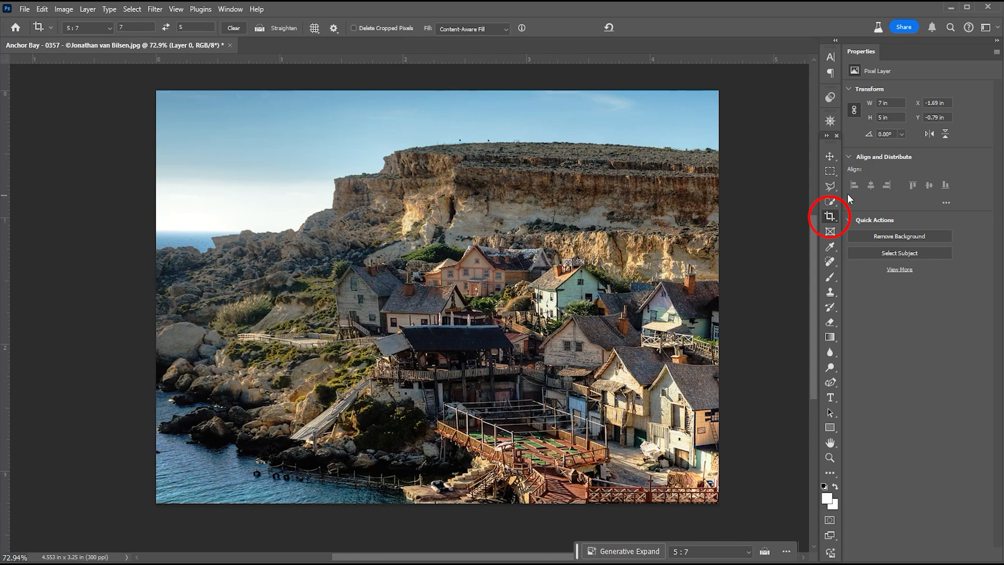
# Crop the picture to 10 in wide by 8 in high at 300 px/in, shifting the image down inside the crop frame
pyautogui.click(829, 222)
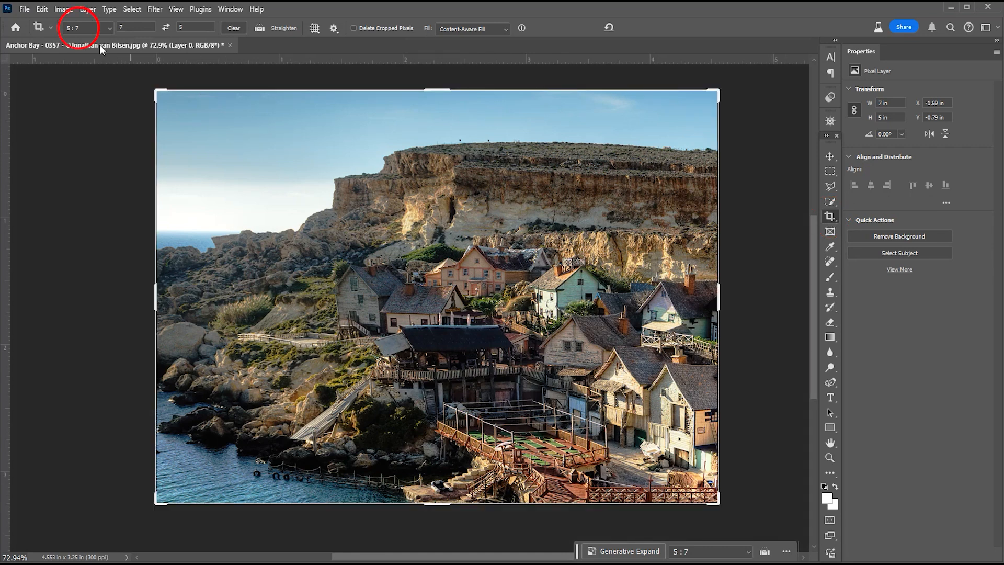
pyautogui.click(94, 31)
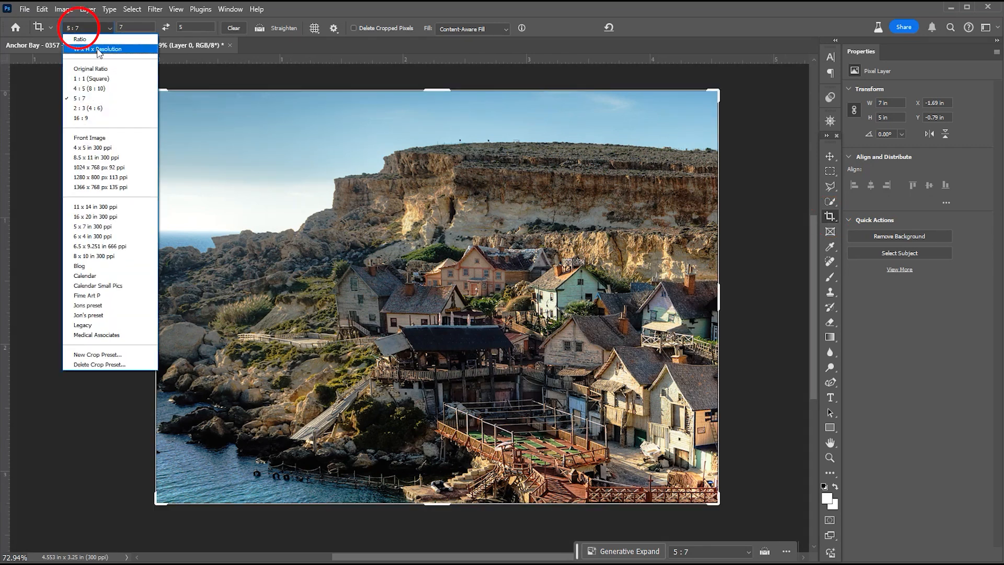
pyautogui.click(99, 49)
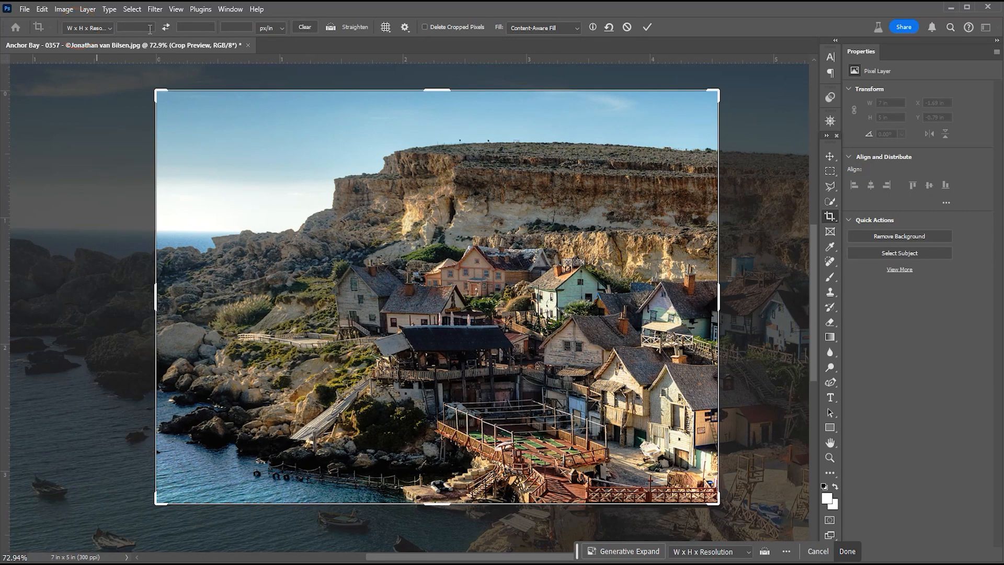
pyautogui.write('10')
pyautogui.press('Tab')
pyautogui.write('8')
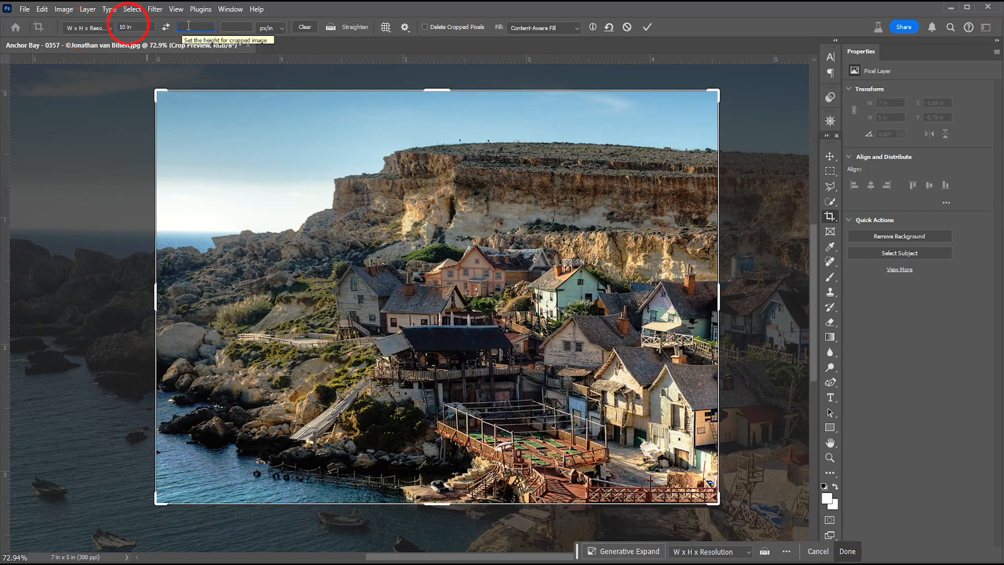
pyautogui.press('Tab')
pyautogui.click(227, 26)
pyautogui.write('300')
pyautogui.moveTo(314, 97); pyautogui.dragTo(360, 156)
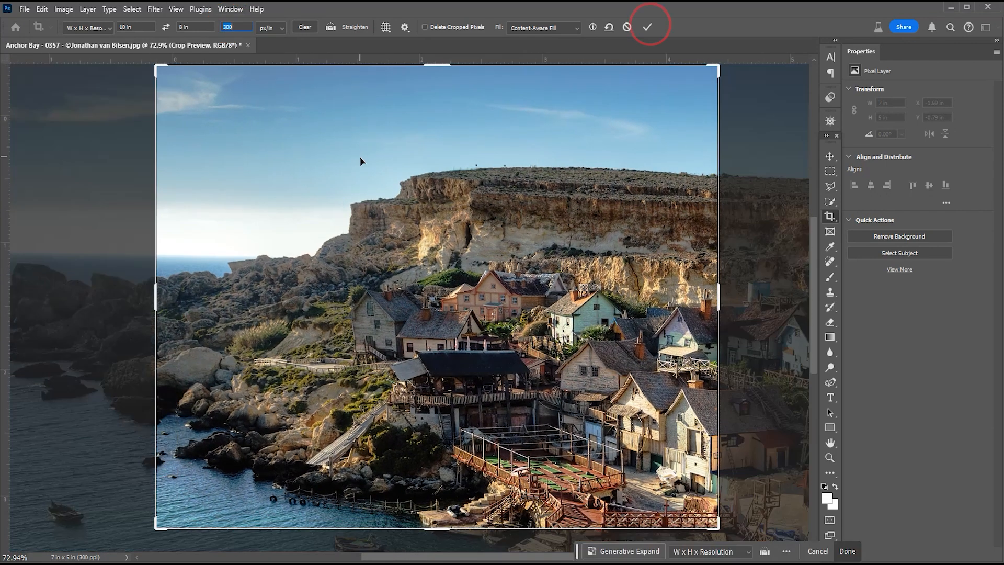
pyautogui.click(648, 27)
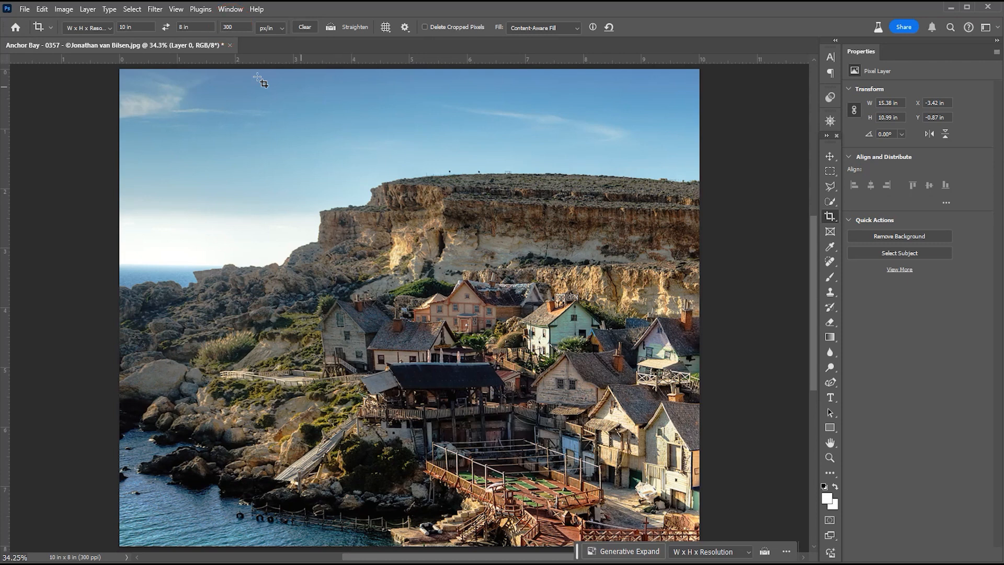
# Check the width, height and resolution of the newly cropped picture in the Image Size dialog
pyautogui.click(64, 9)
pyautogui.click(79, 96)
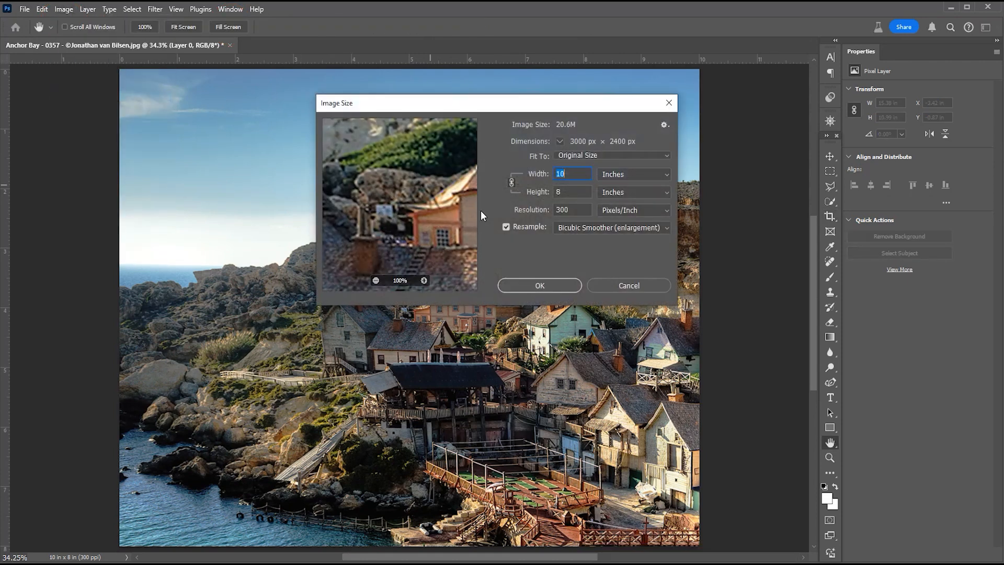
pyautogui.click(541, 286)
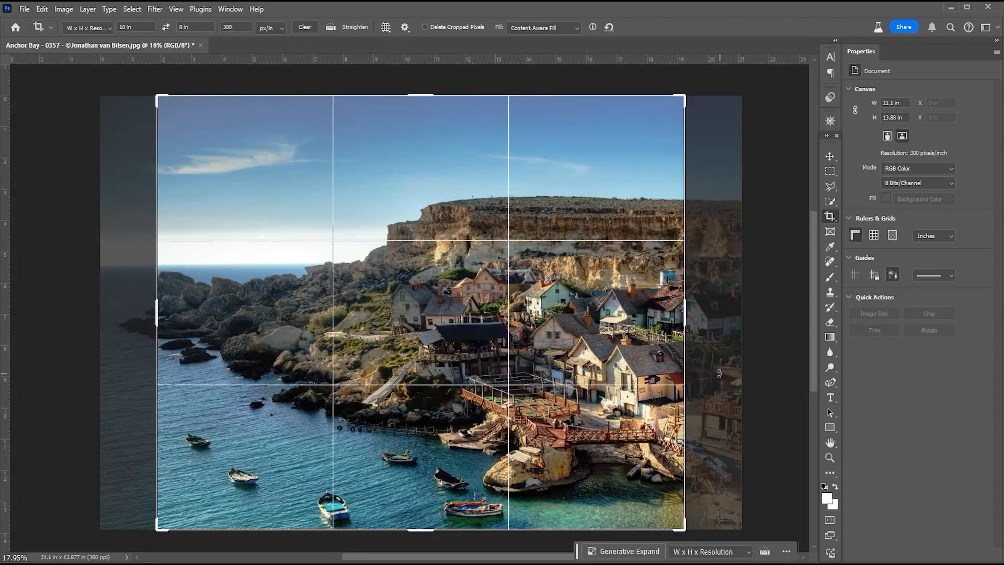
# Set the crop overlay to Auto Show Overlay and apply the 10 x 8 in crop at 300 px/in to the full picture
pyautogui.click(569, 319)
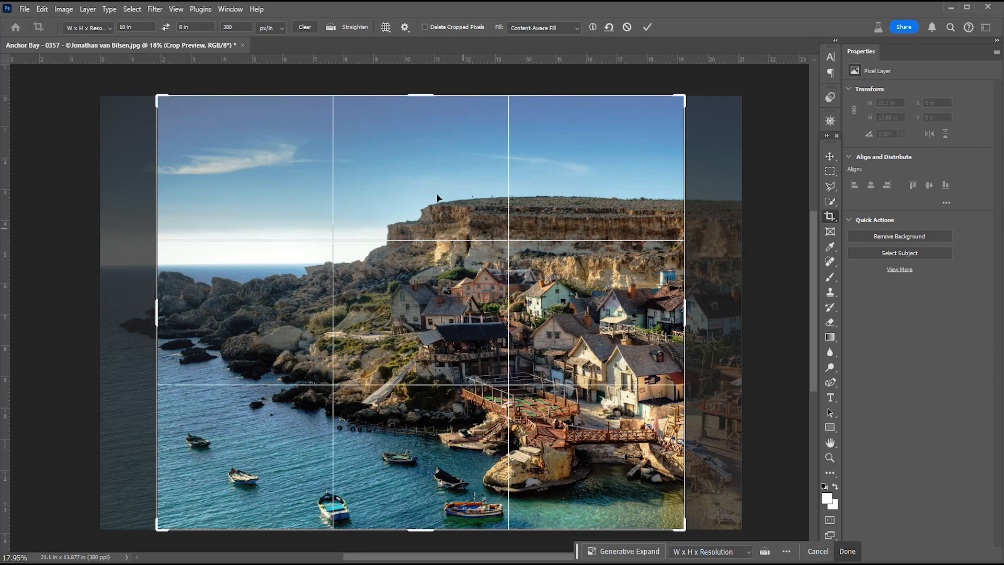
pyautogui.click(385, 27)
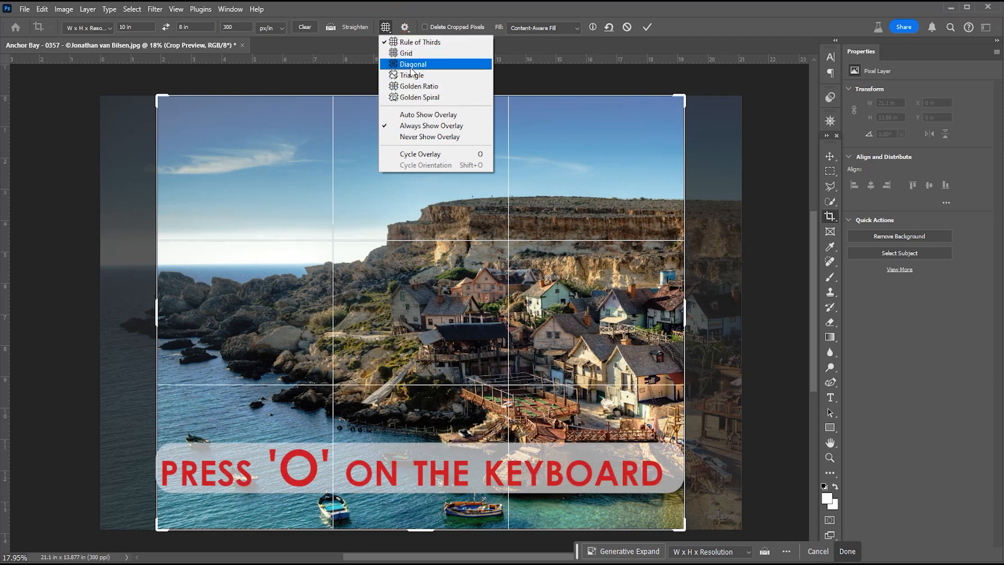
pyautogui.click(417, 116)
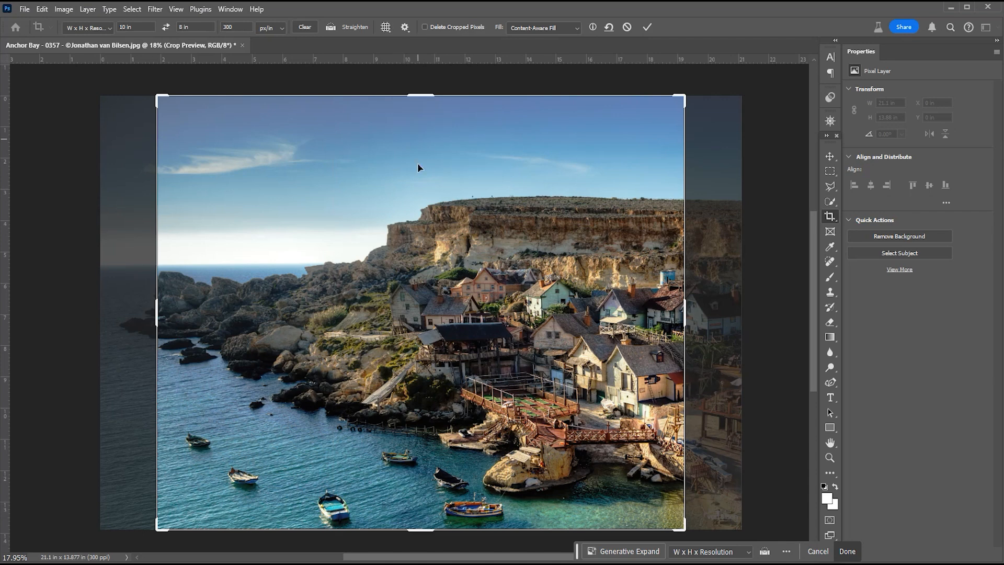
pyautogui.click(429, 204)
pyautogui.click(430, 204)
pyautogui.click(432, 203)
pyautogui.click(648, 26)
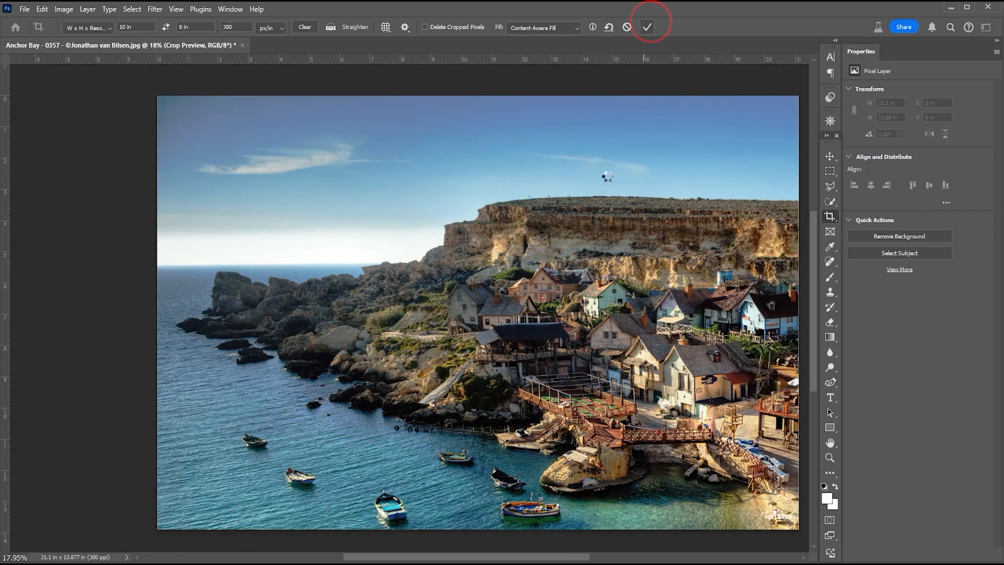
pyautogui.press('ctrl')
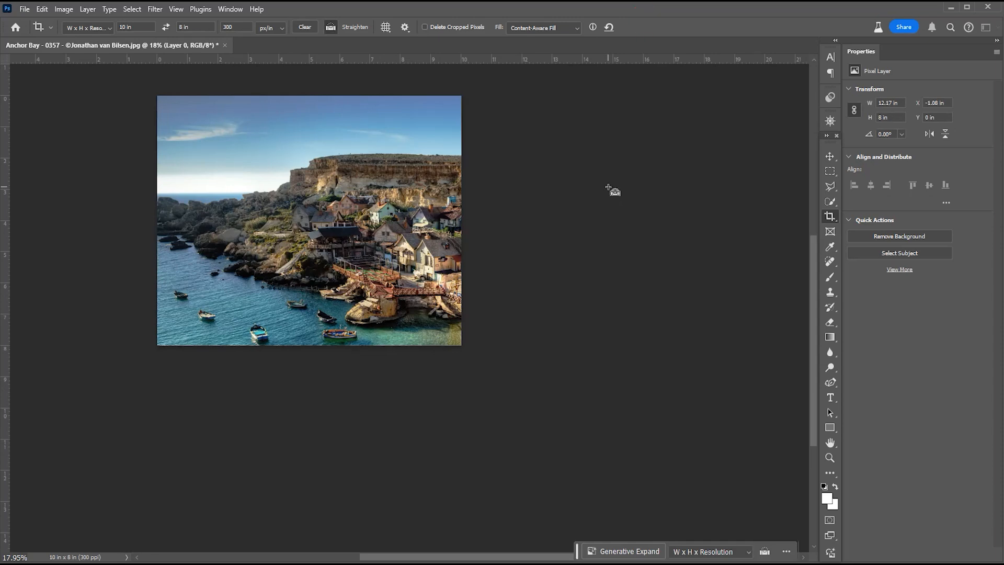
pyautogui.press('v')
pyautogui.hotkey('ctrl', '0')
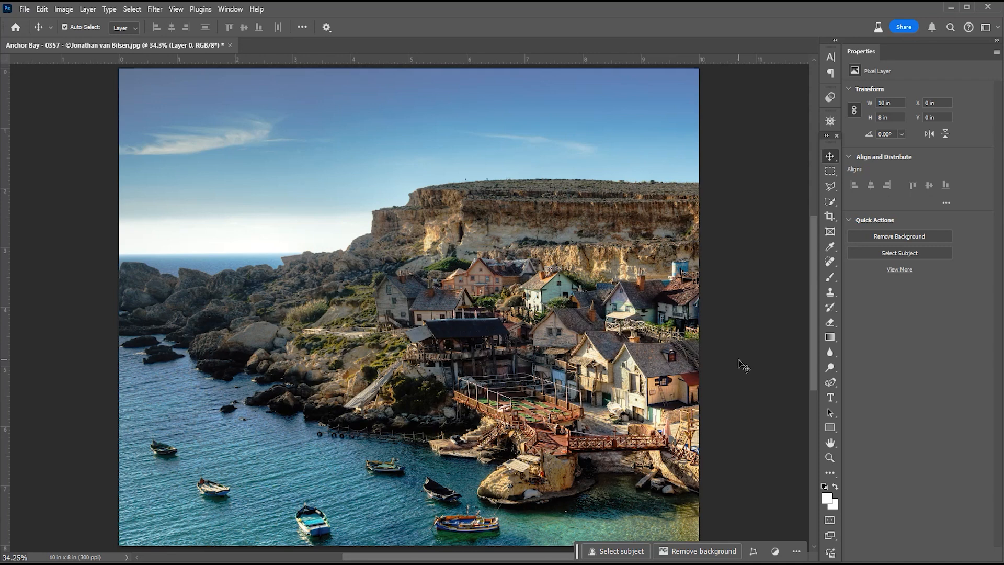
# Draw an unconstrained crop frame around the cliff and houses, resizing it from its centre and again in Classic Mode
pyautogui.click(831, 216)
pyautogui.press('Escape')
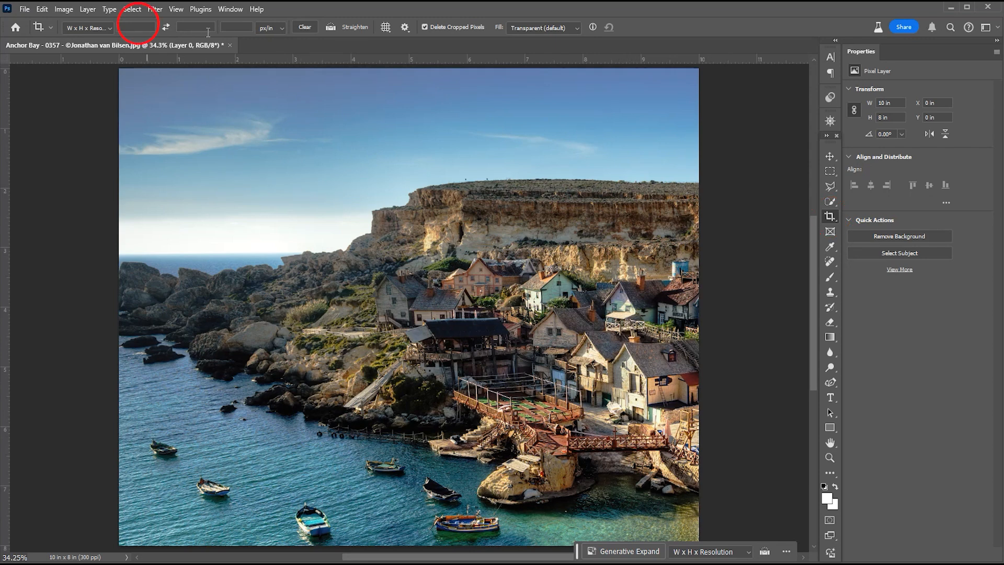
pyautogui.moveTo(192, 102); pyautogui.dragTo(636, 488)
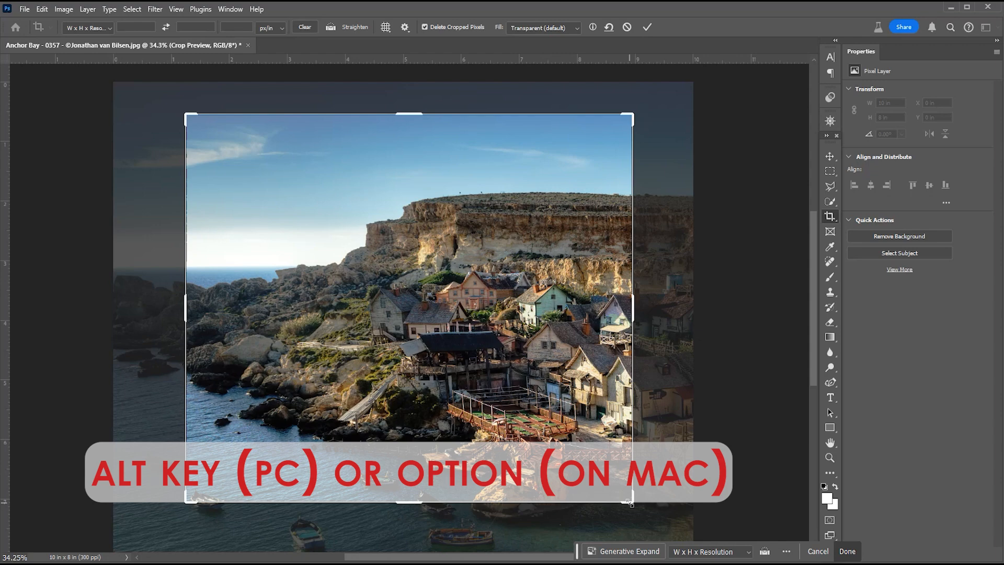
pyautogui.moveTo(631, 503); pyautogui.dragTo(575, 485)
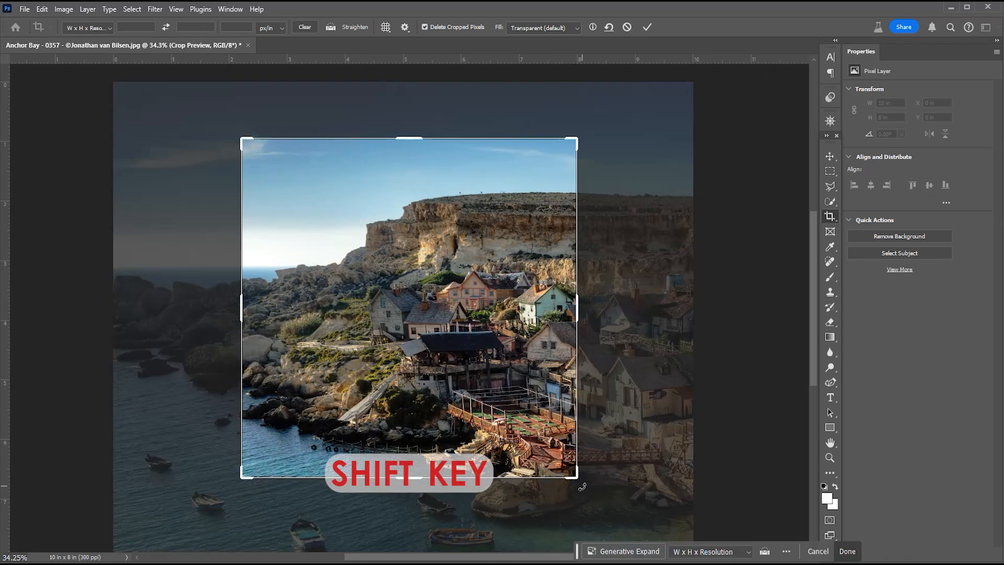
pyautogui.moveTo(578, 479)
pyautogui.mouseDown()
pyautogui.moveTo(511, 415)
pyautogui.moveTo(544, 478)
pyautogui.moveTo(545, 441)
pyautogui.moveTo(579, 488)
pyautogui.mouseUp()
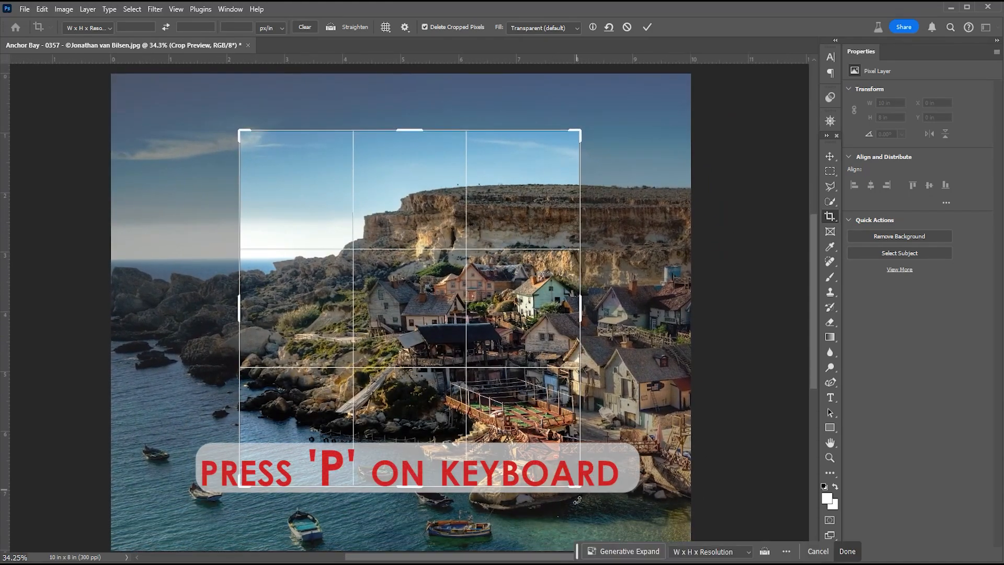
pyautogui.press('p')
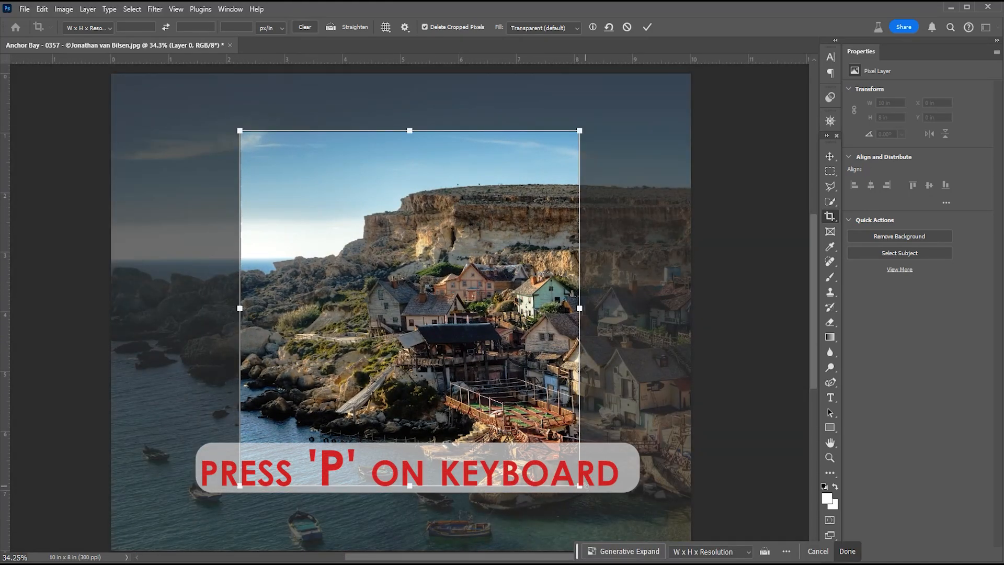
pyautogui.moveTo(239, 131); pyautogui.dragTo(302, 170)
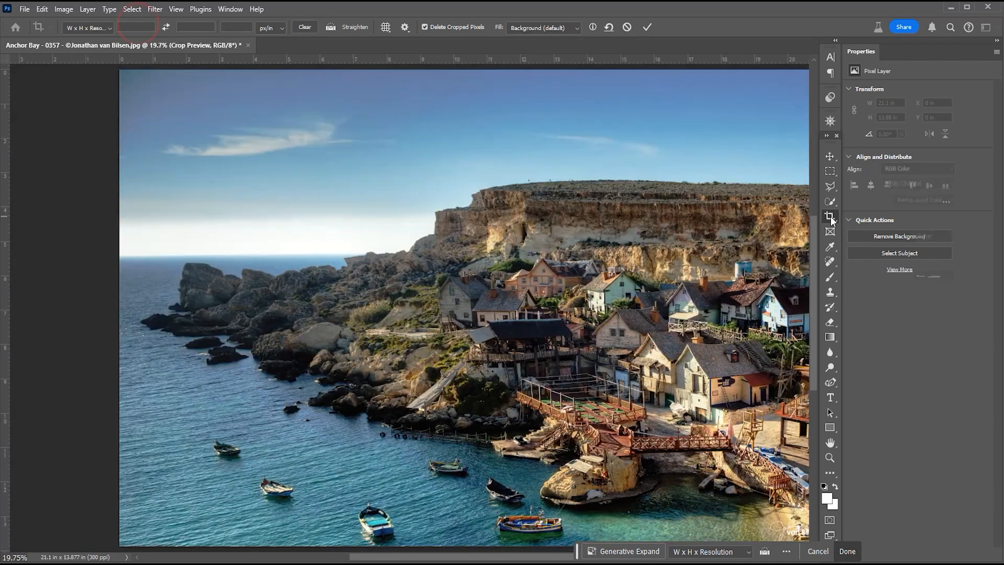
# Save a crop of 10 x 8 in at 300 px/in as a new crop preset, and clear the crop values
pyautogui.click(142, 26)
pyautogui.write('1')
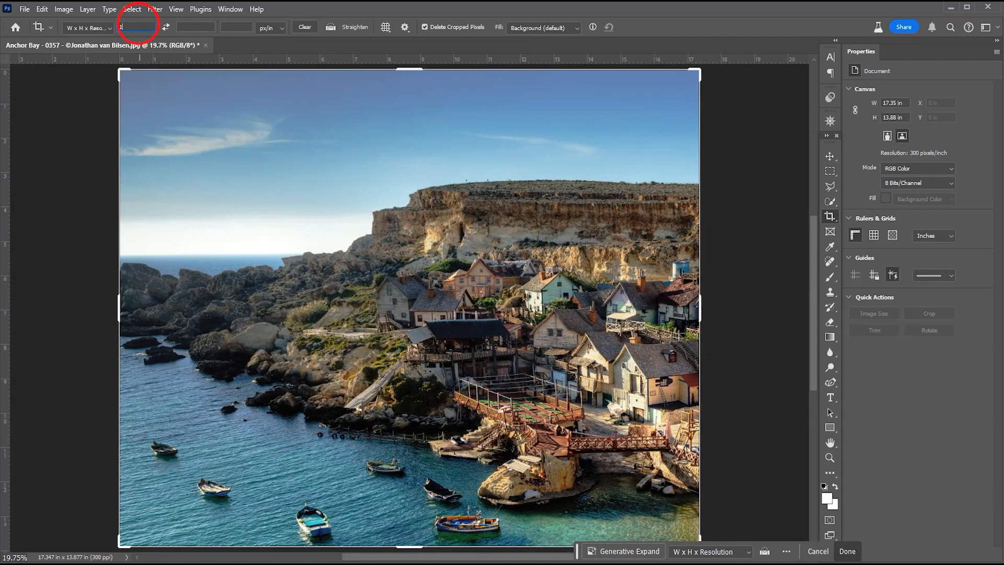
pyautogui.write('08')
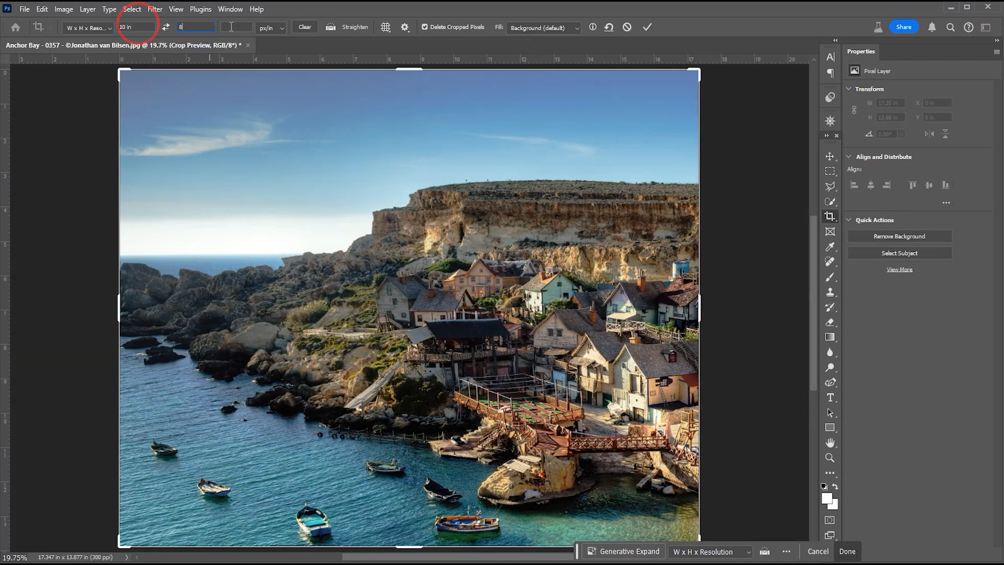
pyautogui.click(88, 28)
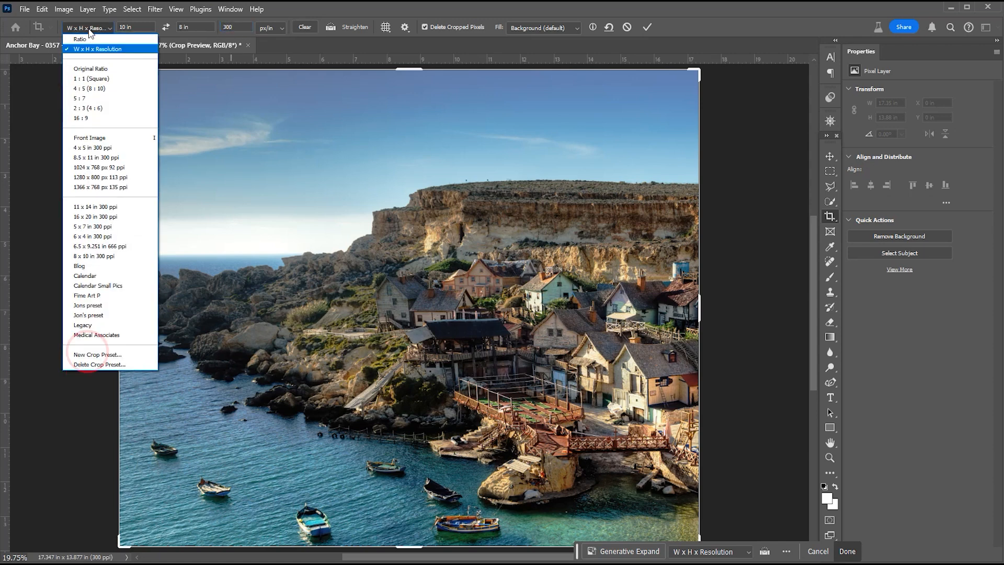
pyautogui.click(81, 354)
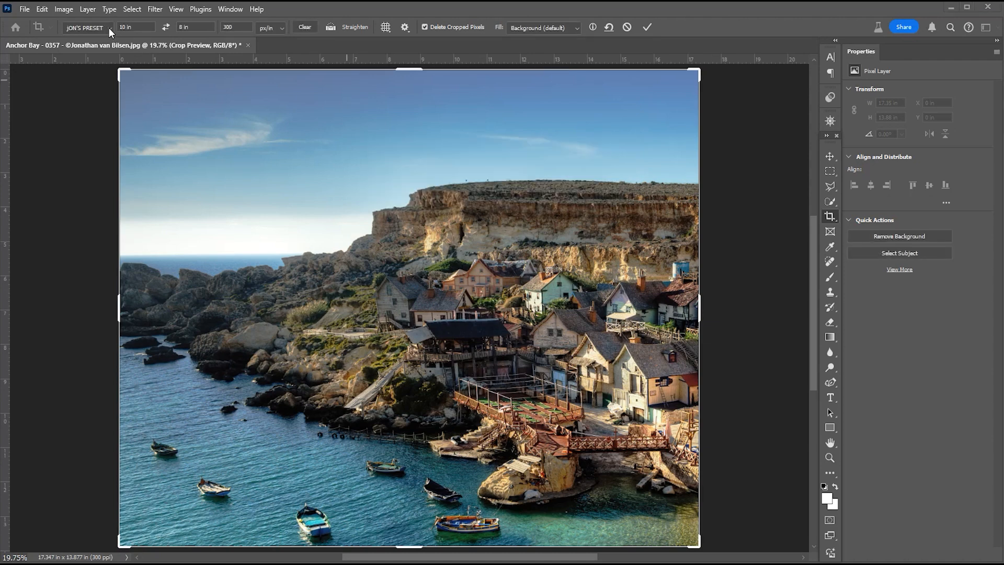
pyautogui.click(308, 27)
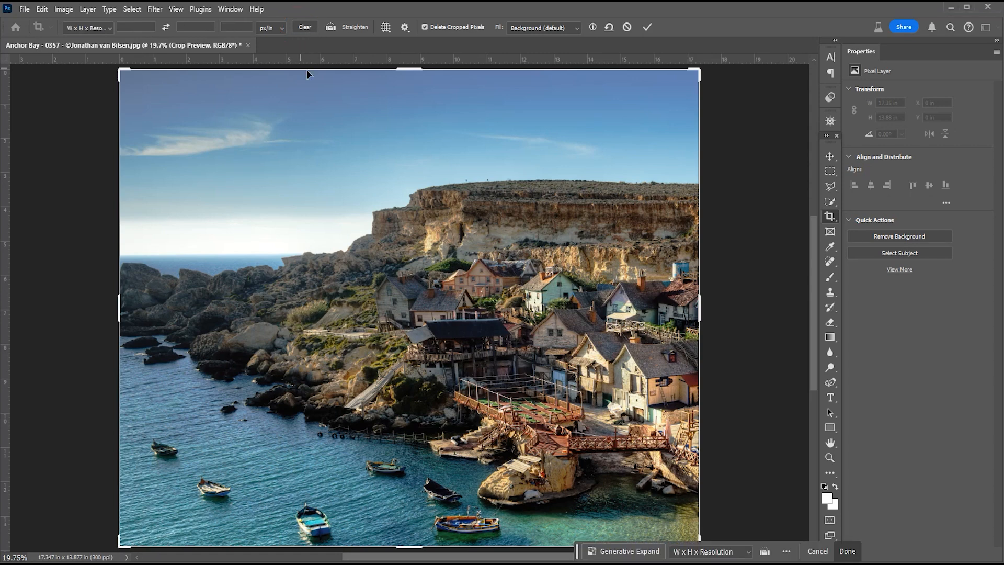
# Straighten the picture along a line drawn from the sea horizon to the area above the houses, and apply the crop
pyautogui.click(332, 27)
pyautogui.moveTo(155, 256)
pyautogui.mouseDown()
pyautogui.moveTo(428, 274)
pyautogui.moveTo(522, 268)
pyautogui.mouseUp()
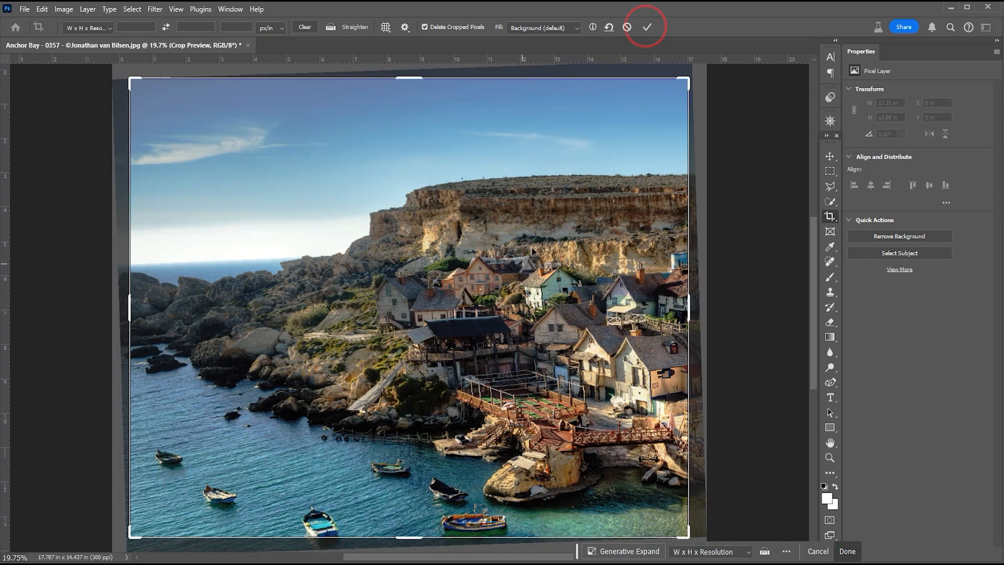
pyautogui.click(647, 29)
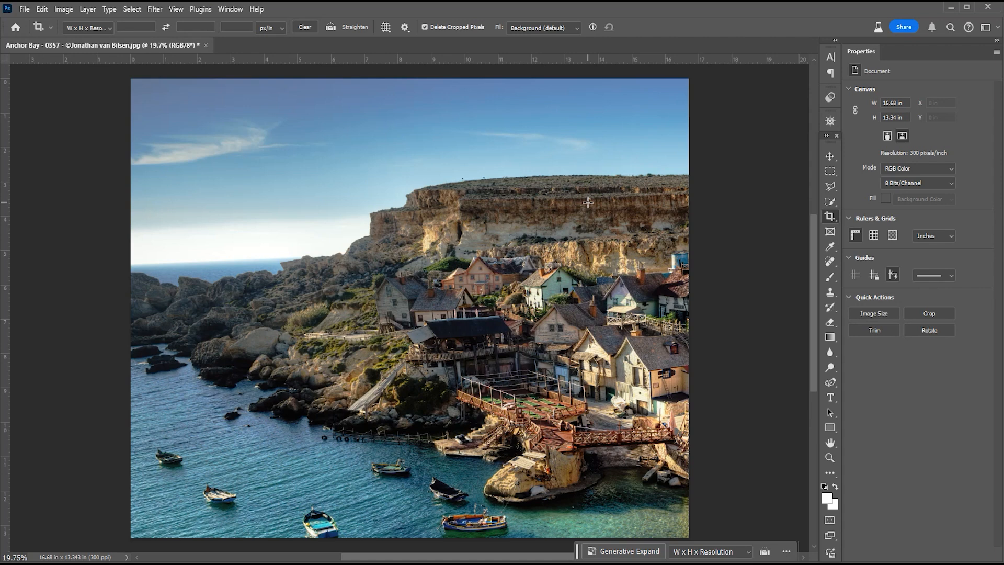
# Rotate the picture slightly clockwise within the crop frame and apply the crop
pyautogui.click(830, 217)
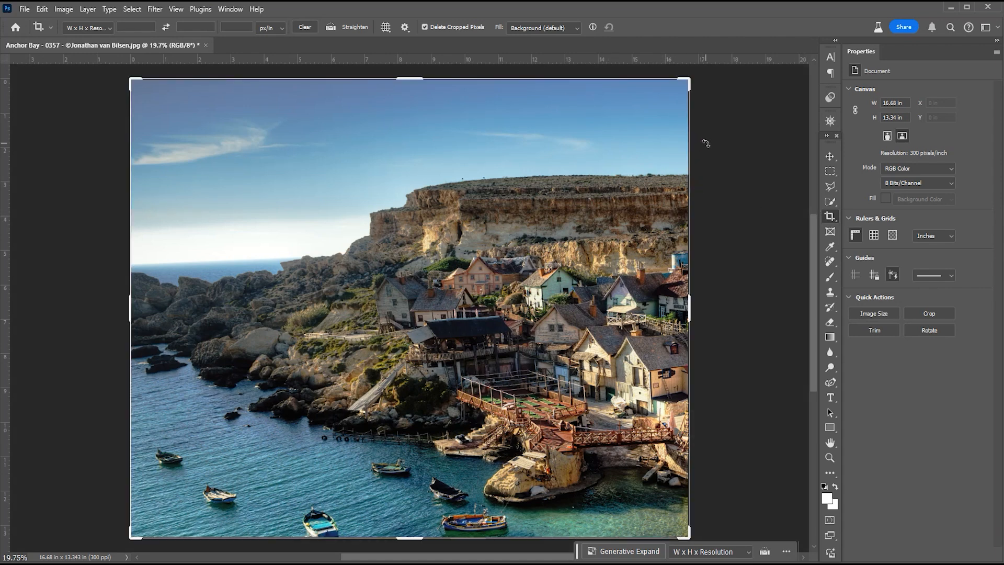
pyautogui.moveTo(709, 139)
pyautogui.mouseDown()
pyautogui.moveTo(714, 175)
pyautogui.moveTo(693, 74)
pyautogui.moveTo(702, 220)
pyautogui.moveTo(705, 159)
pyautogui.mouseUp()
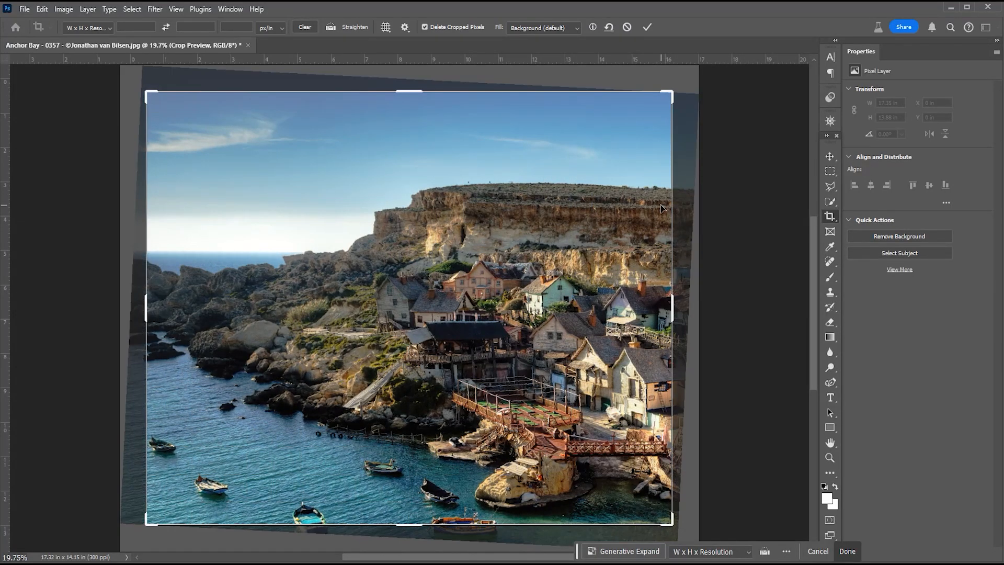
pyautogui.click(424, 27)
pyautogui.press('Return')
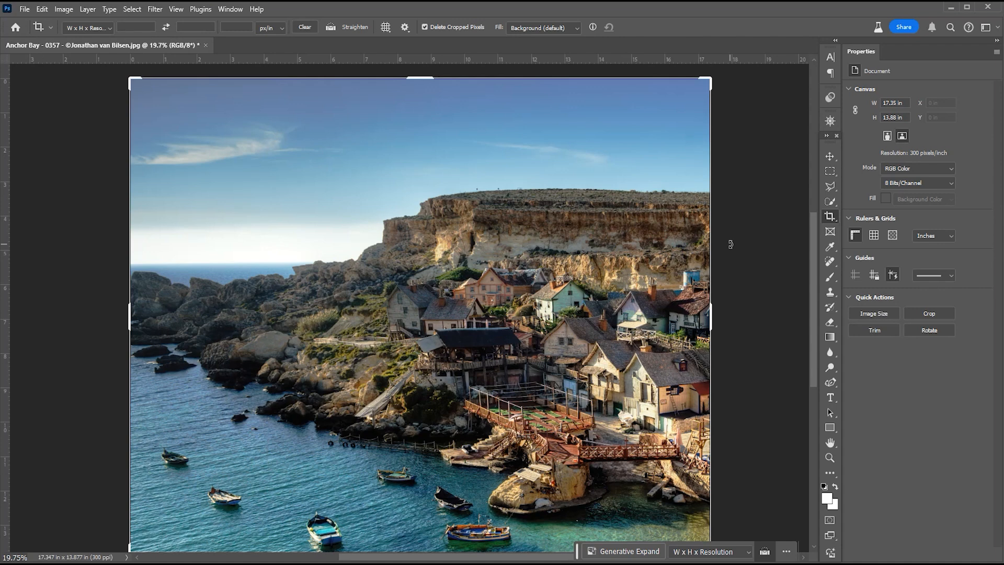
# Try extending the crop frame past the picture's right edge to about 20.5 in wide with Generative Expand as the fill, and undo it
pyautogui.moveTo(707, 320); pyautogui.dragTo(764, 320)
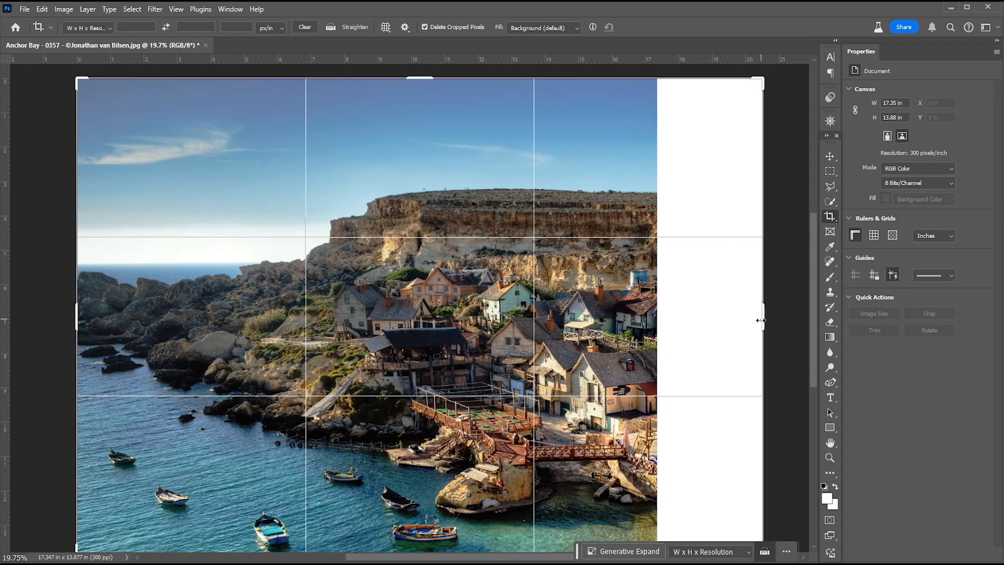
pyautogui.click(547, 29)
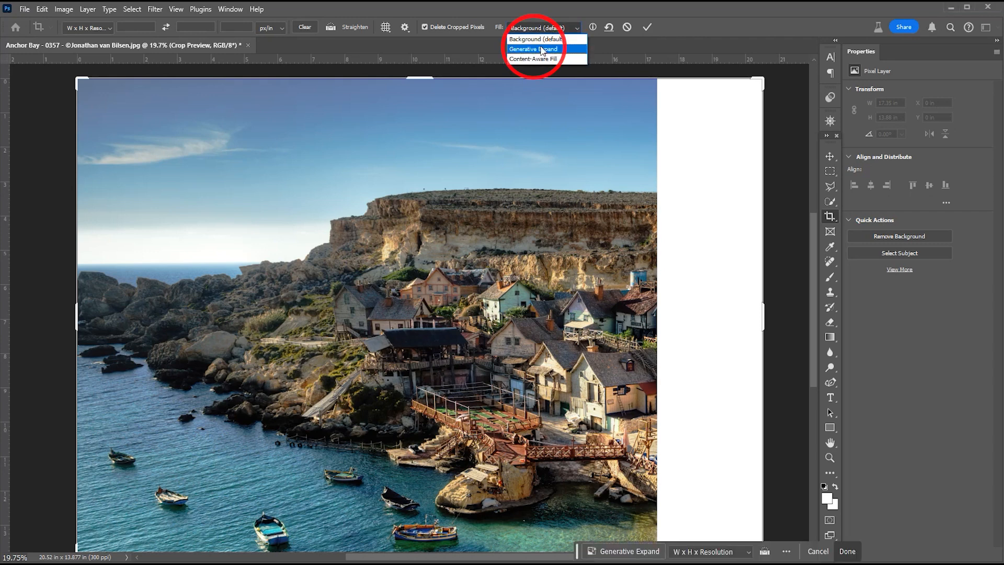
pyautogui.click(542, 50)
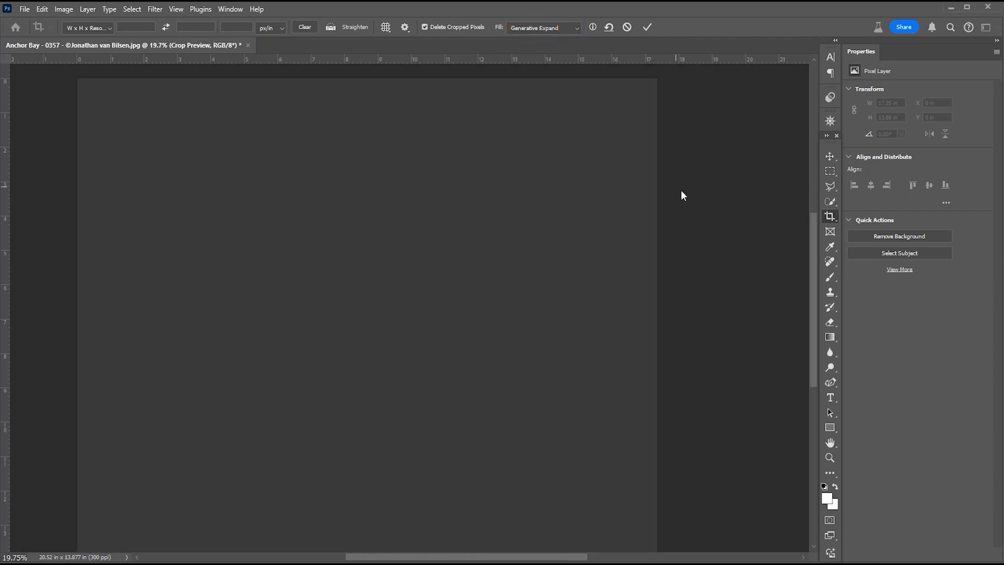
pyautogui.press('Return')
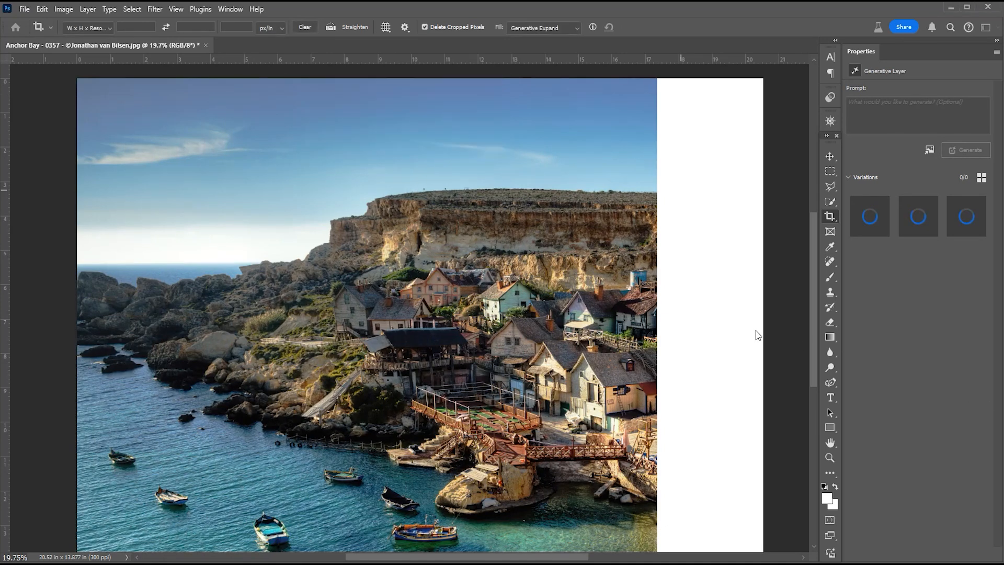
pyautogui.hotkey('ctrl', 'z')
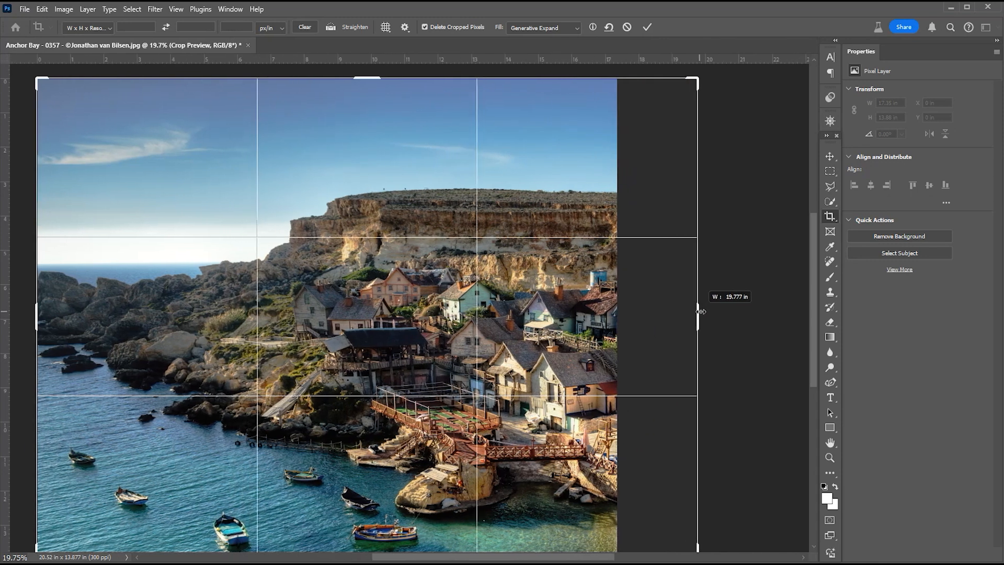
# Set the crop fill to Content-Aware Fill and apply the crop frame widened past the picture's right edge to about 21 in
pyautogui.click(550, 29)
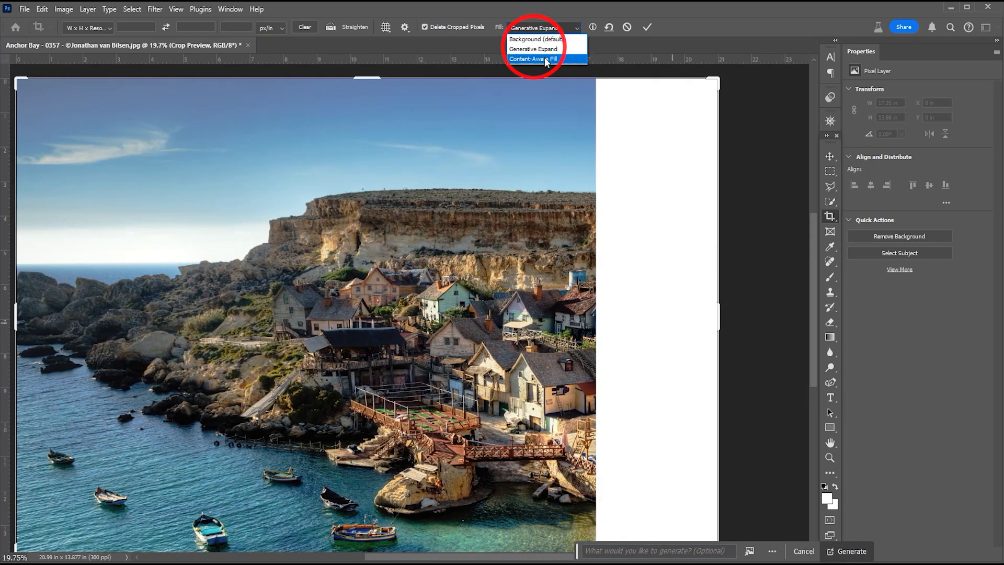
pyautogui.click(547, 59)
pyautogui.press('Return')
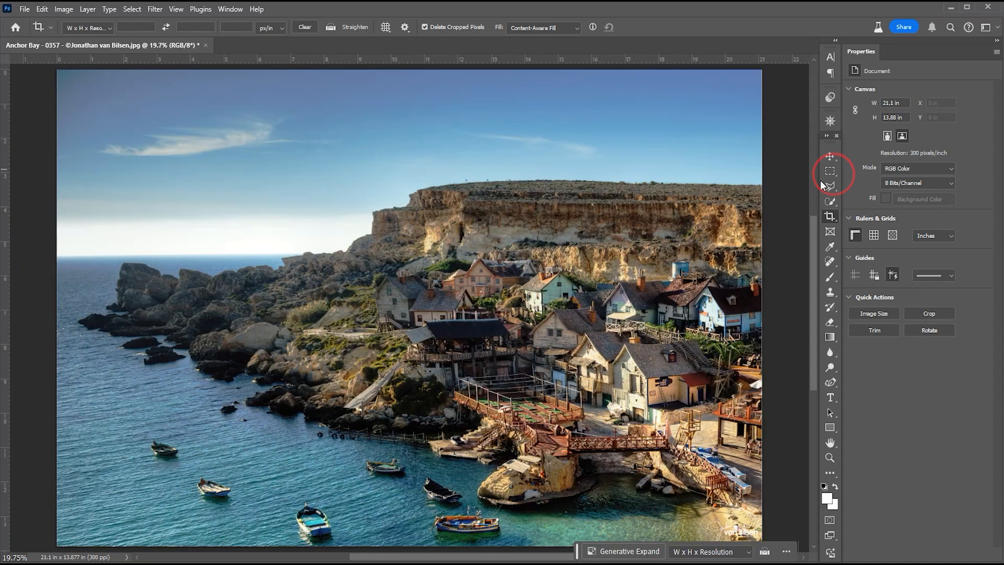
# Draw a rectangular marquee selection of about 16.5 x 11.4 in around the cliff, houses and bay, and crop the picture to it
pyautogui.click(833, 173)
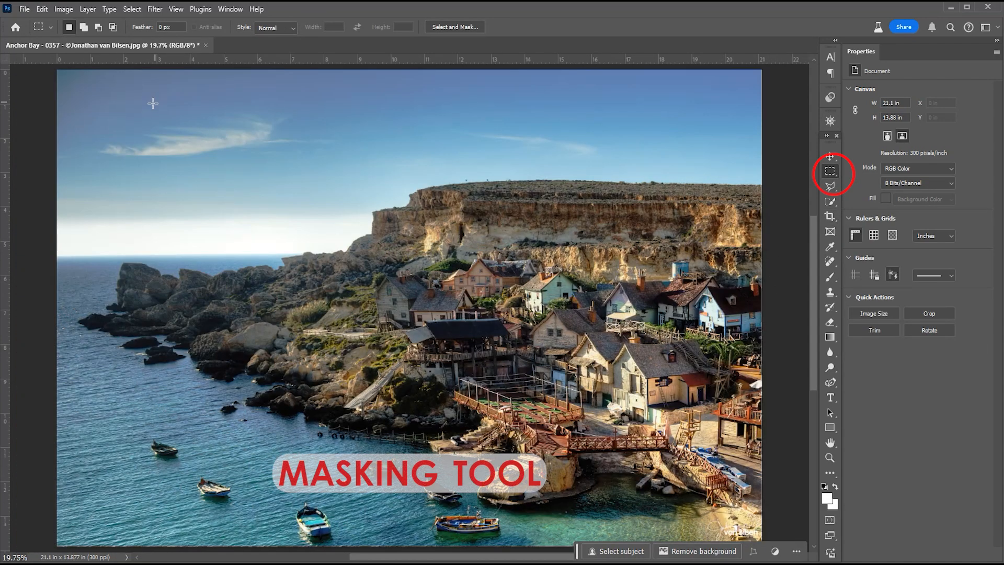
pyautogui.moveTo(148, 108); pyautogui.dragTo(698, 500)
pyautogui.click(830, 216)
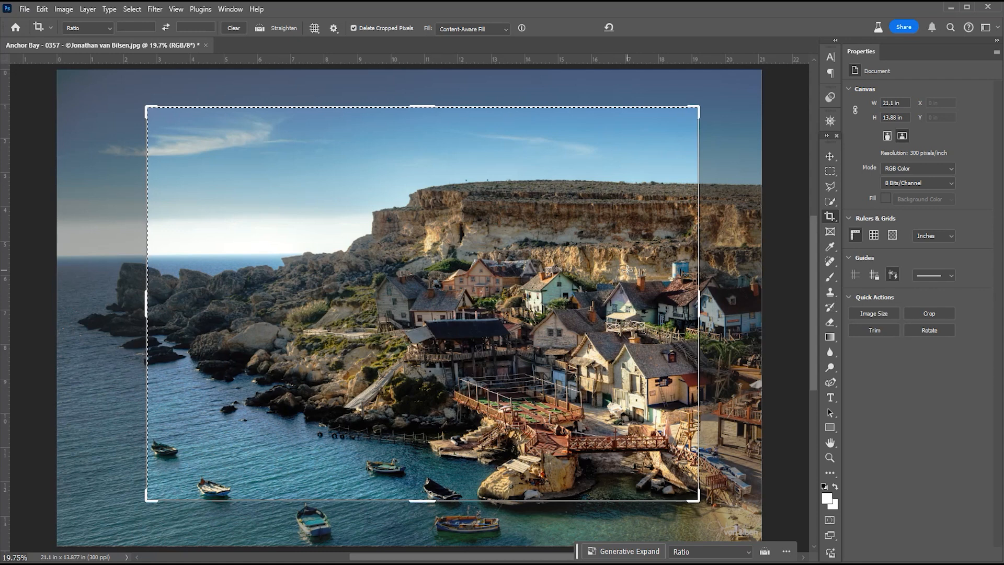
pyautogui.press('Return')
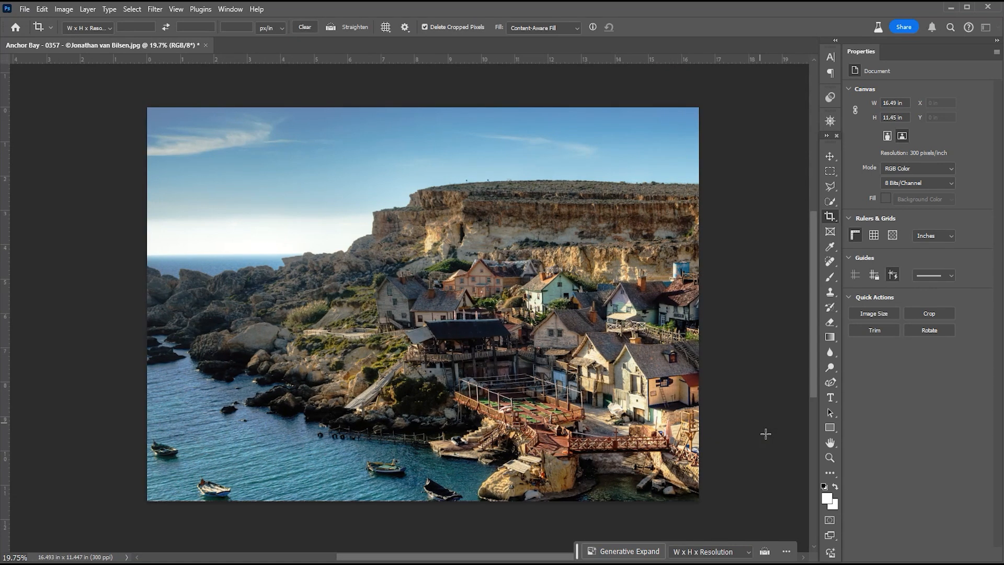